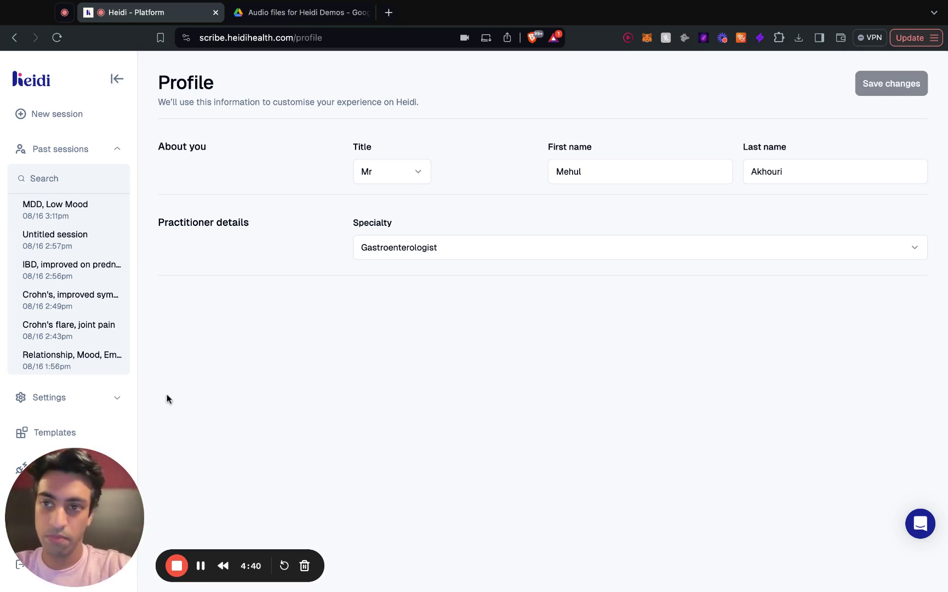
# Scroll the page down and back up while the new untitled session loads.
pyautogui.scroll(-3, 33, 356)
pyautogui.scroll(3, 44, 320)
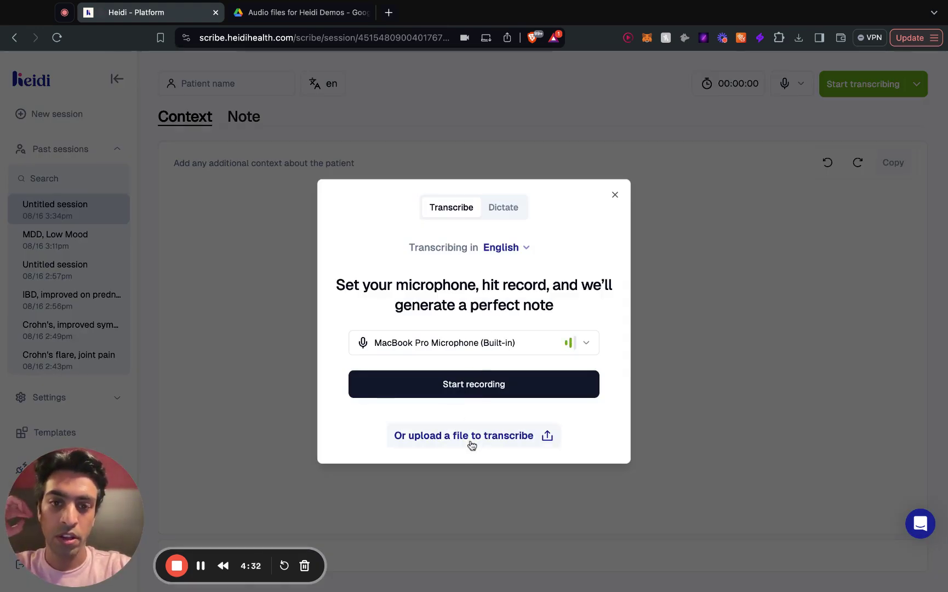
# Upload gastroenterology_crohnsv2.aac for transcription into a SOAP (Issues) note.
pyautogui.click(471, 436)
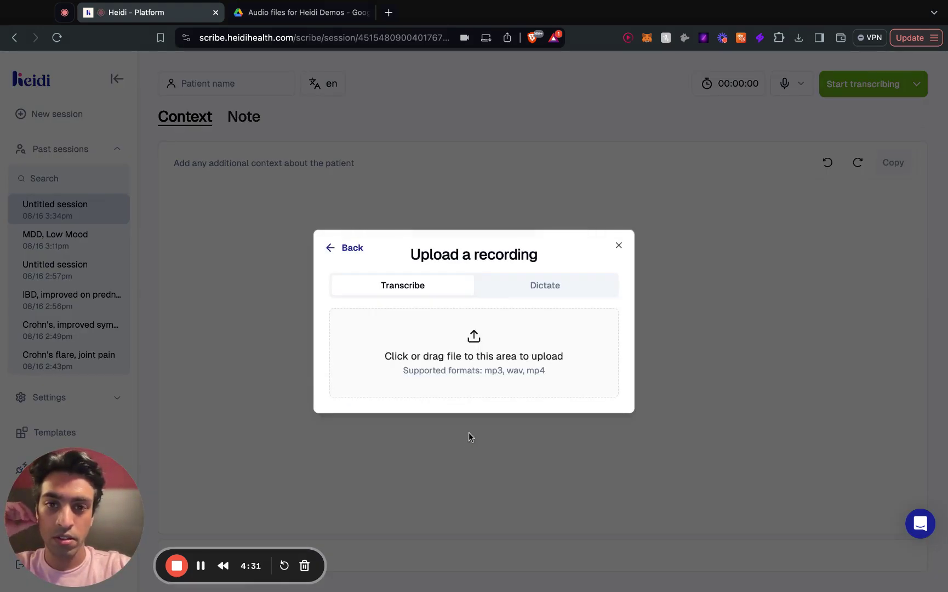
pyautogui.click(477, 353)
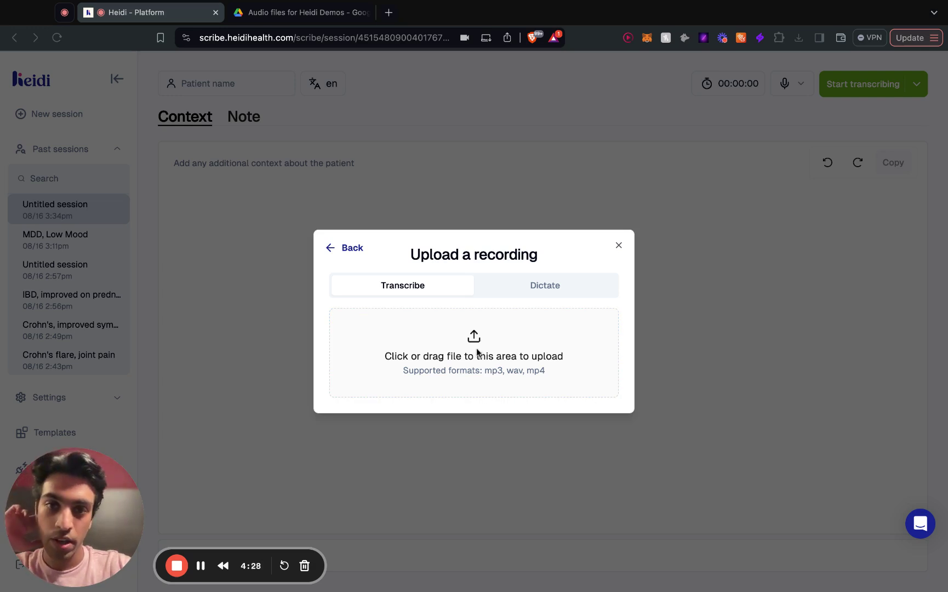
pyautogui.click(655, 212)
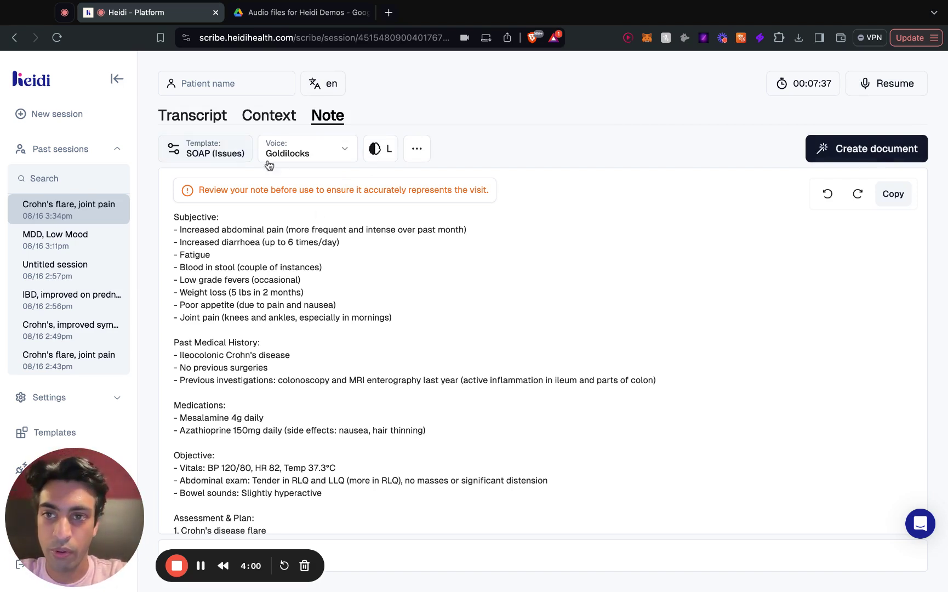
# Generate a DCC Patient Encounter Note document from the Favourites templates.
pyautogui.scroll(-3, 321, 360)
pyautogui.scroll(3, 322, 359)
pyautogui.click(823, 152)
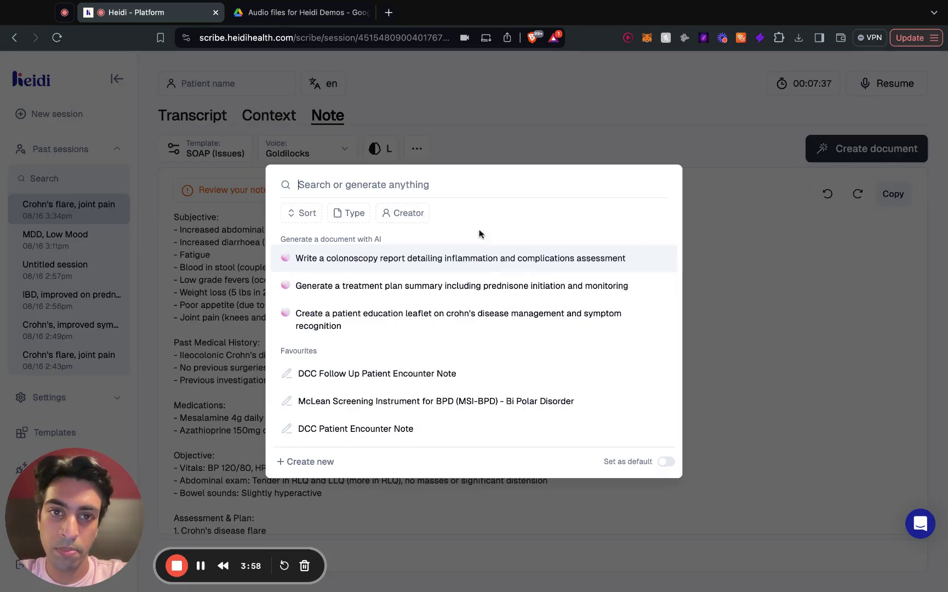
pyautogui.scroll(-2, 383, 368)
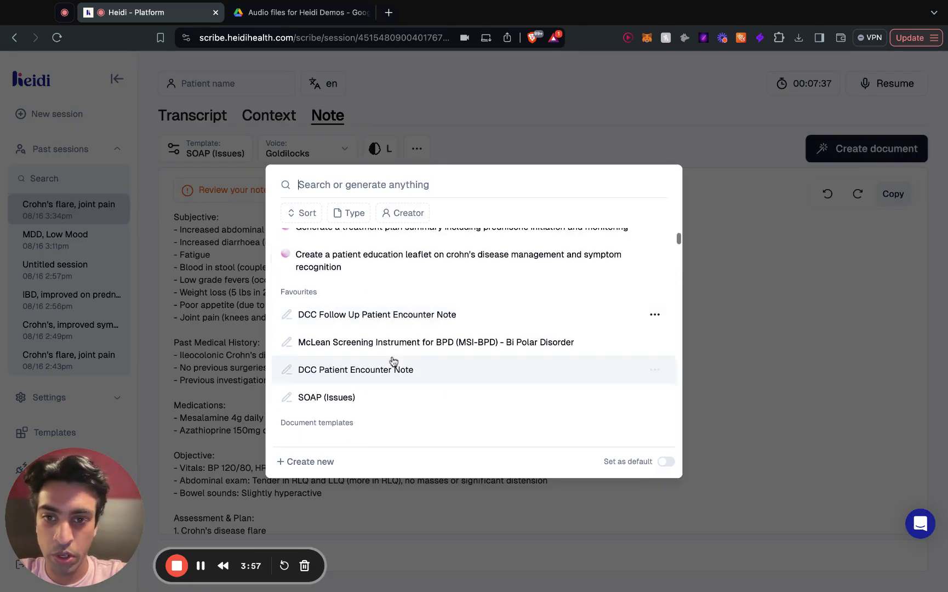
pyautogui.click(469, 375)
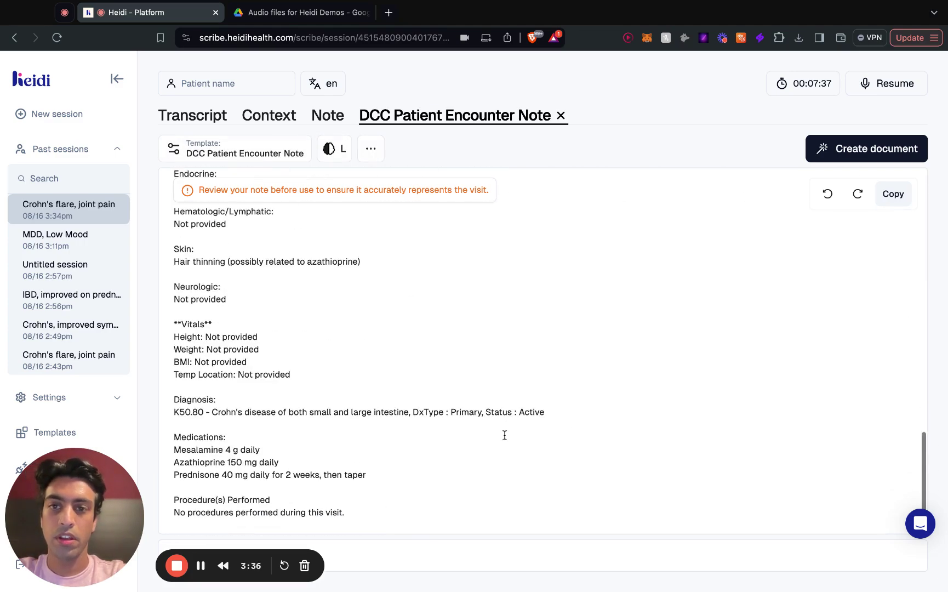
# Review the DCC Patient Encounter Note and select all of its text.
pyautogui.scroll(15, 504, 435)
pyautogui.scroll(2, 504, 435)
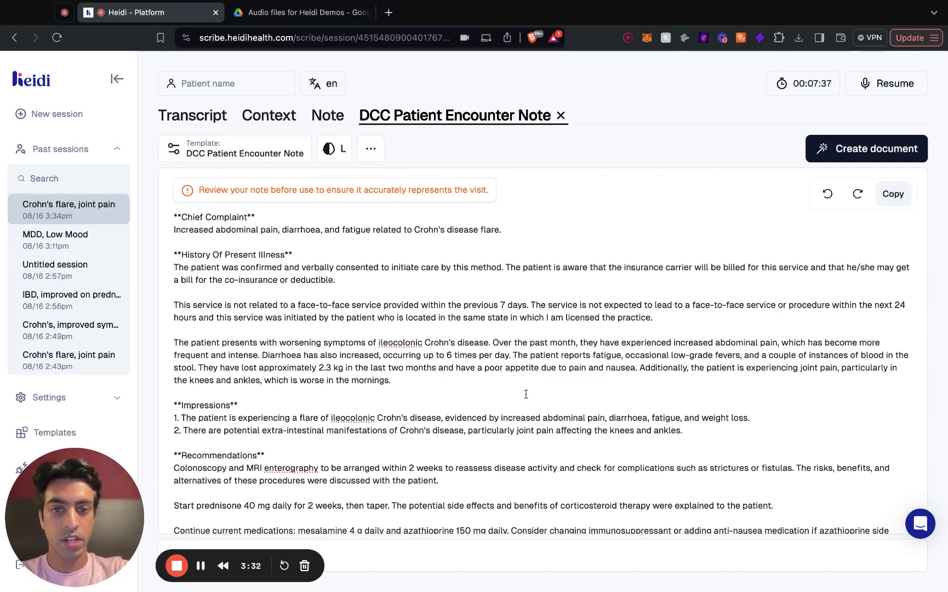
pyautogui.scroll(-6, 525, 394)
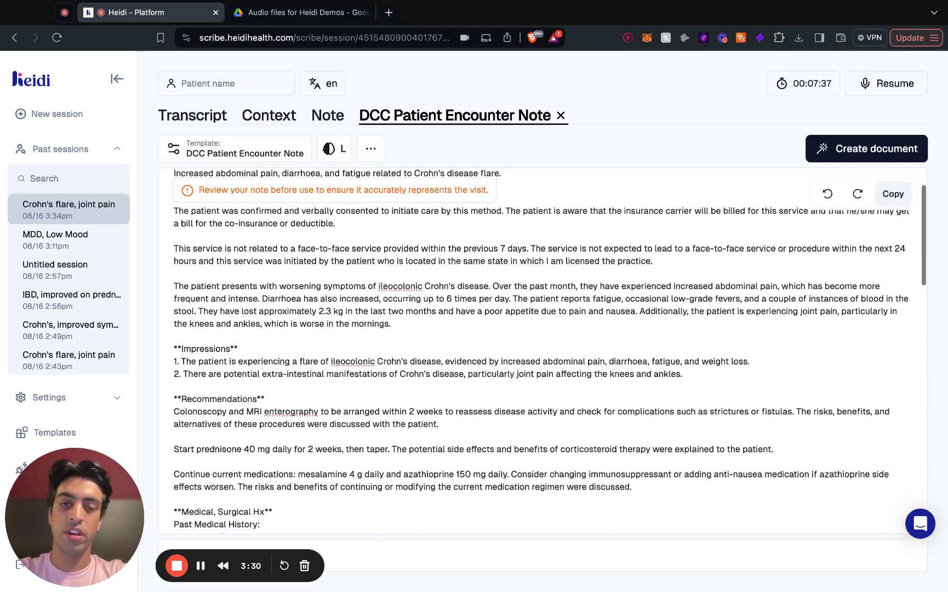
pyautogui.scroll(-1, 543, 351)
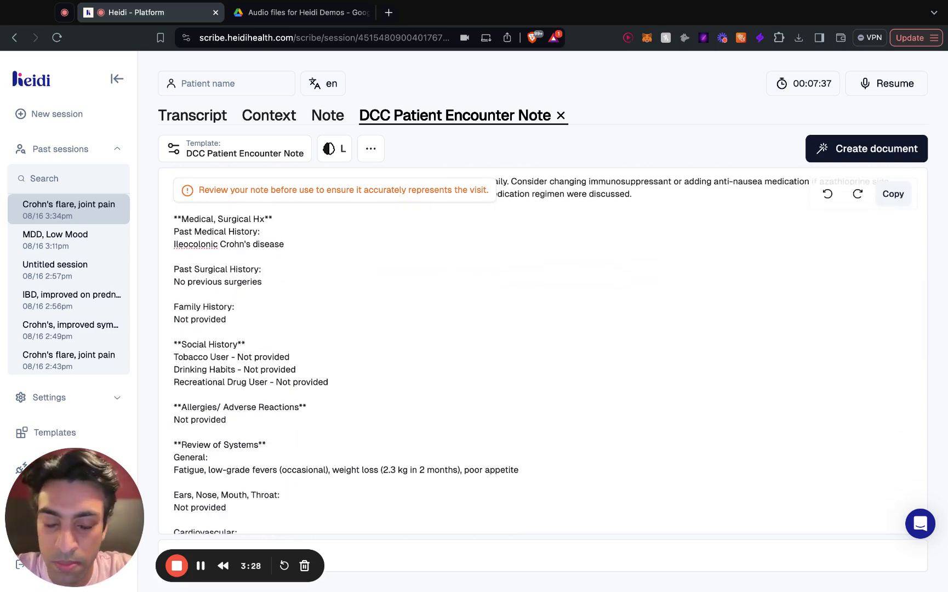
pyautogui.press('super+a')
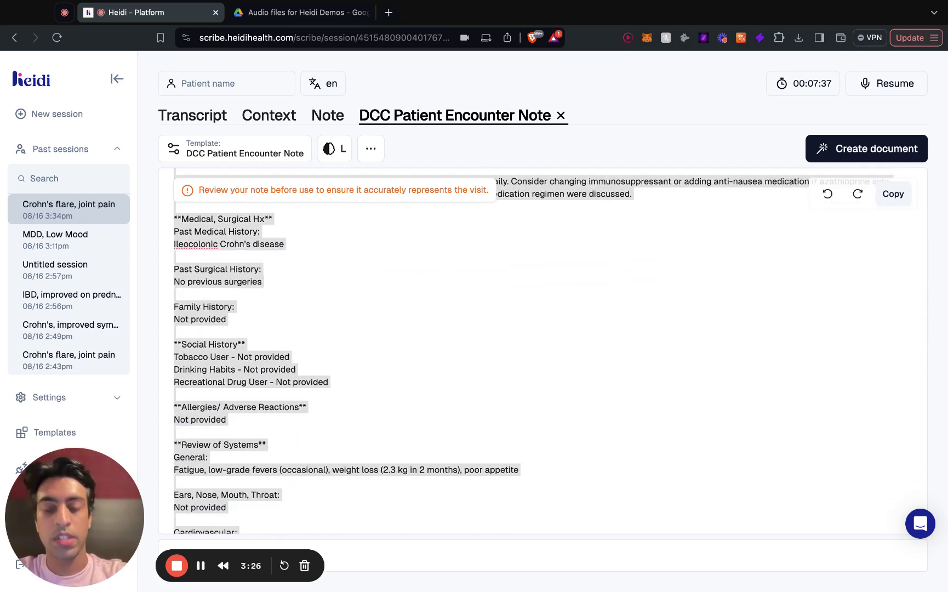
pyautogui.scroll(7, 548, 350)
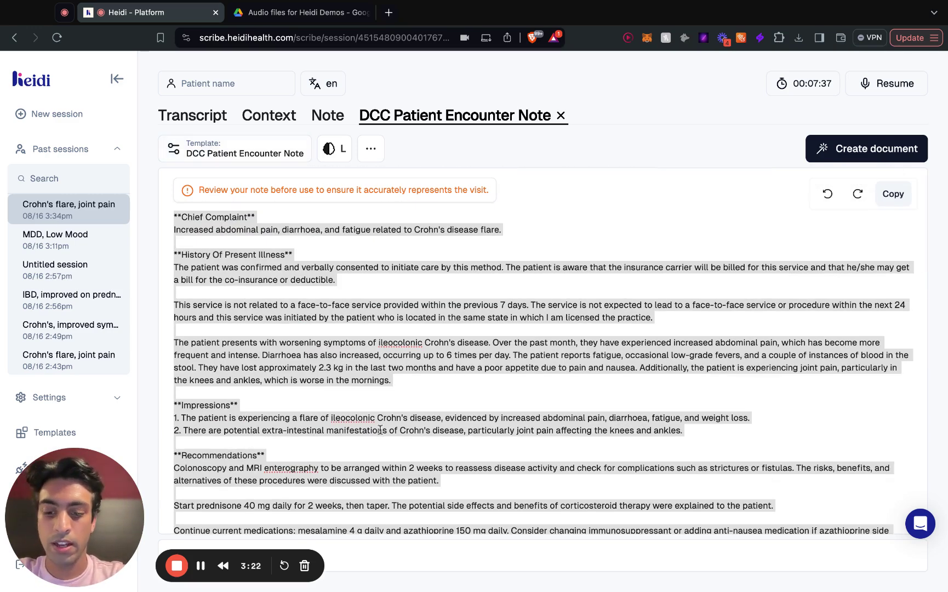
# Start a new blank session and paste the copied encounter note into its context.
pyautogui.click(84, 125)
pyautogui.click(84, 126)
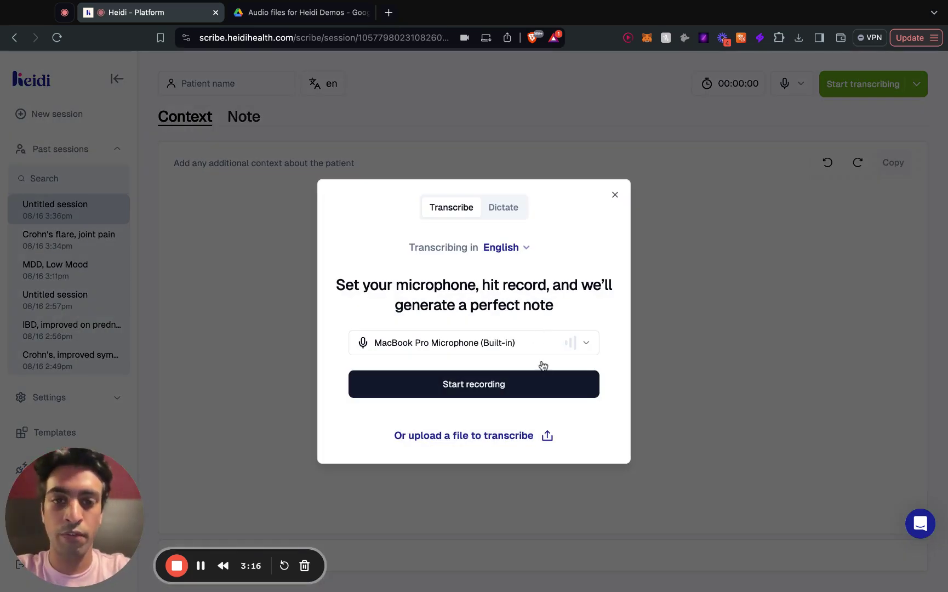
pyautogui.click(616, 196)
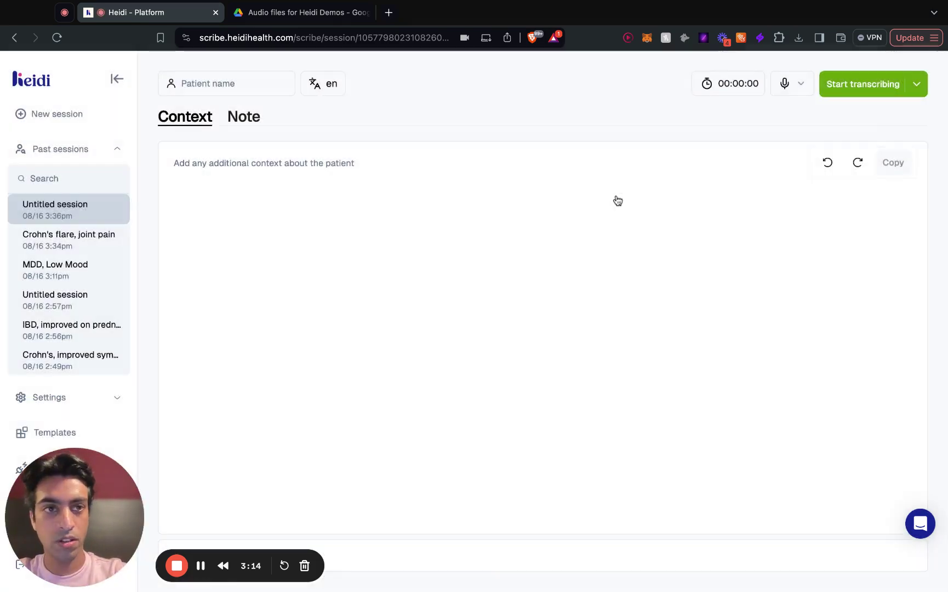
pyautogui.click(594, 239)
pyautogui.press('super+v')
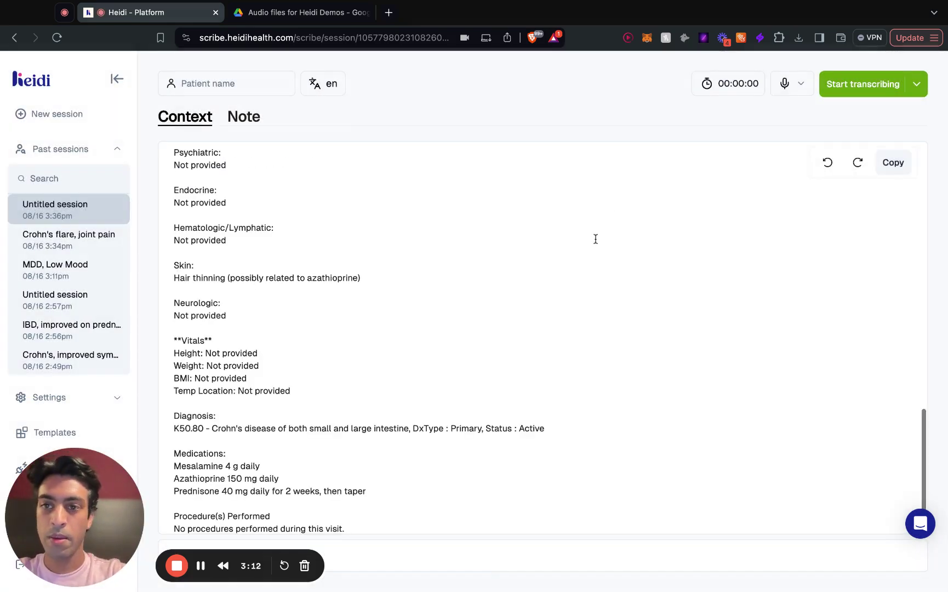
pyautogui.scroll(10, 439, 311)
pyautogui.scroll(5, 439, 311)
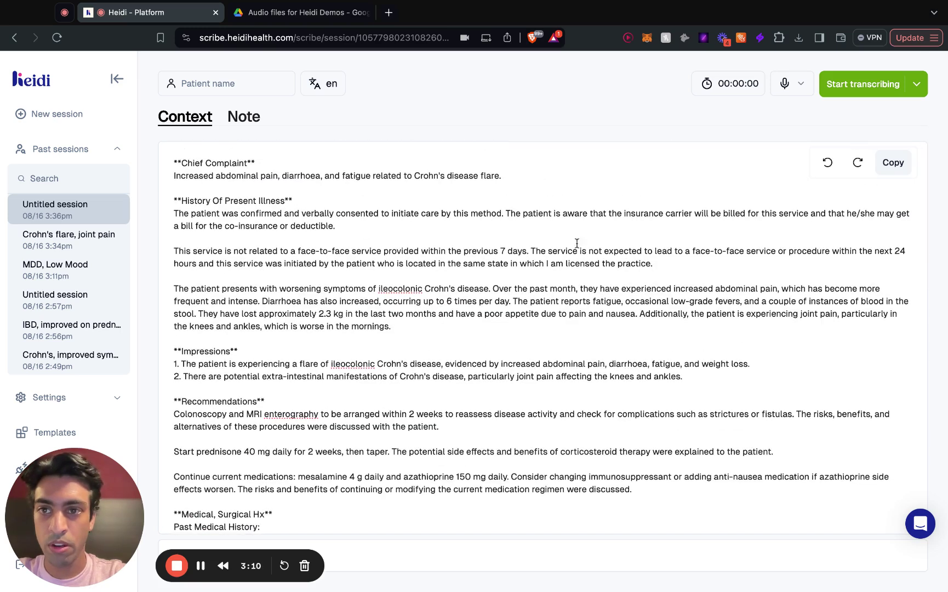
# Upload the pre-recorded consultation, then review the previous Crohn's flare note in Context.
pyautogui.click(253, 121)
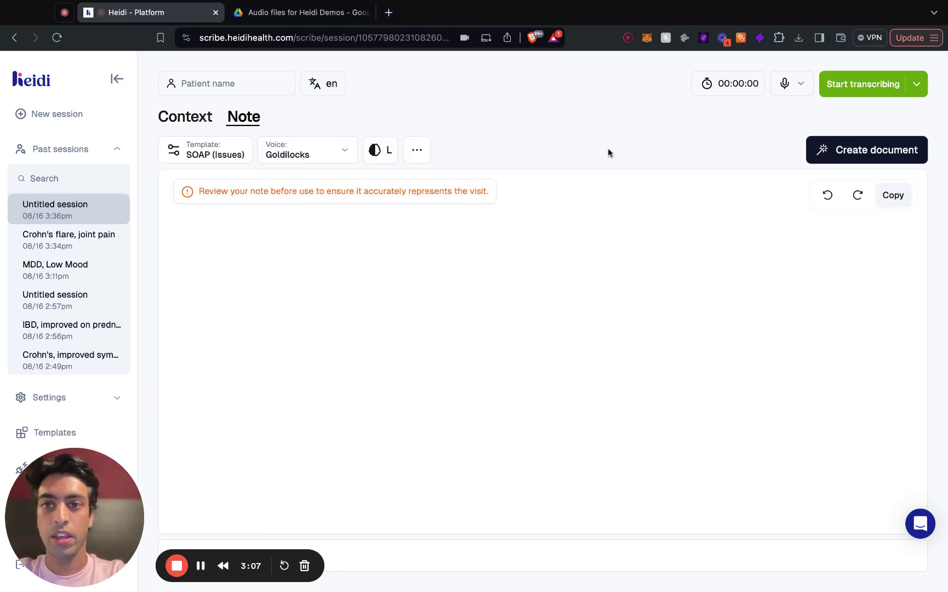
pyautogui.click(916, 83)
pyautogui.click(888, 149)
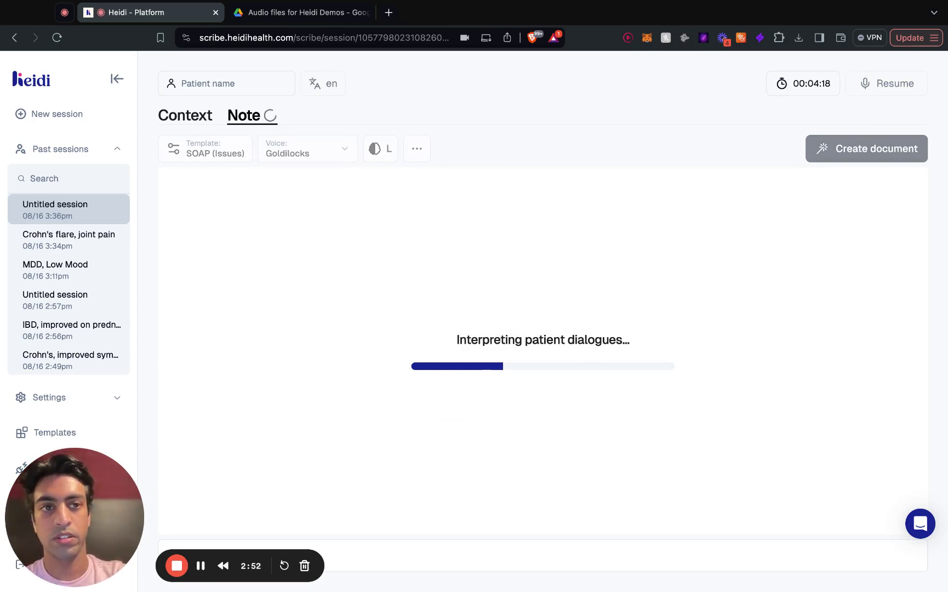
pyautogui.click(204, 119)
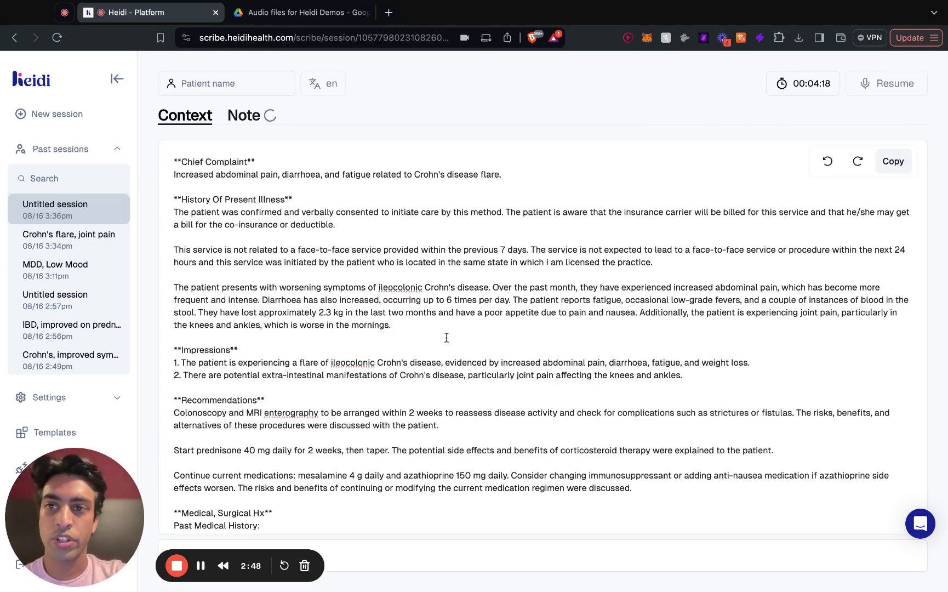
pyautogui.scroll(-15, 481, 356)
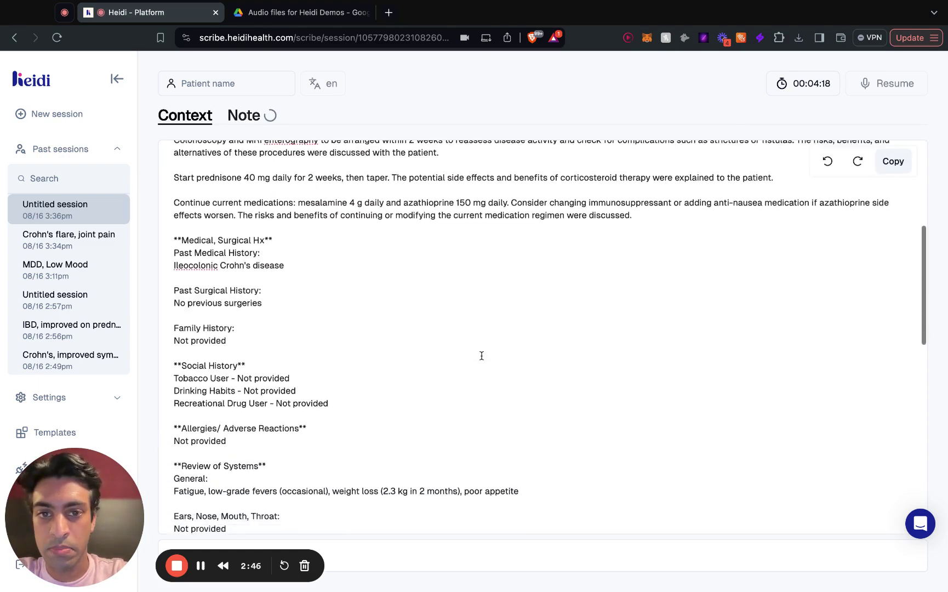
pyautogui.scroll(15, 482, 329)
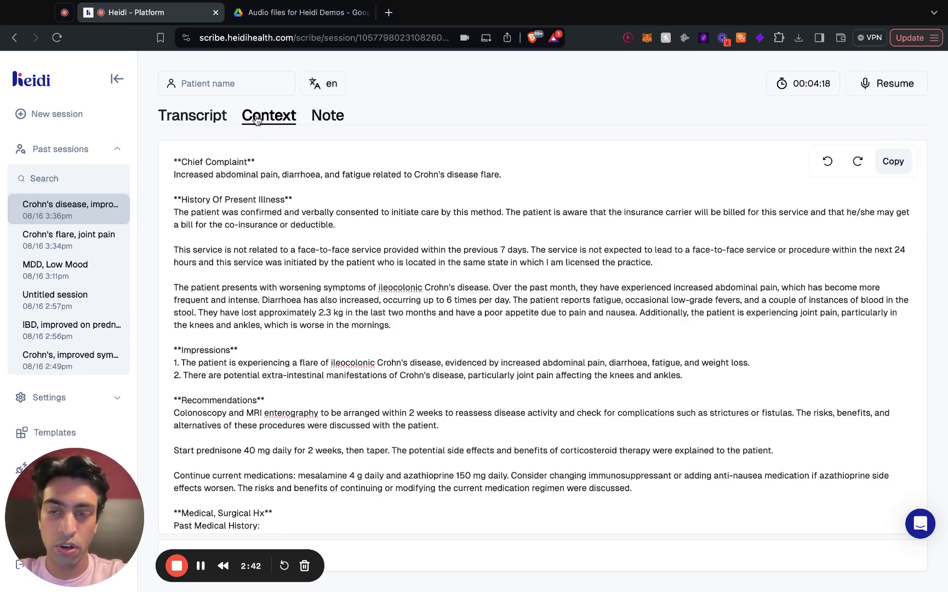
# View the generated SOAP note and browse the document templates list.
pyautogui.click(332, 115)
pyautogui.click(854, 151)
pyautogui.scroll(-1, 559, 351)
# Review the DCC Follow Up template's key-findings instructions, then close the editor unsaved.
pyautogui.click(654, 313)
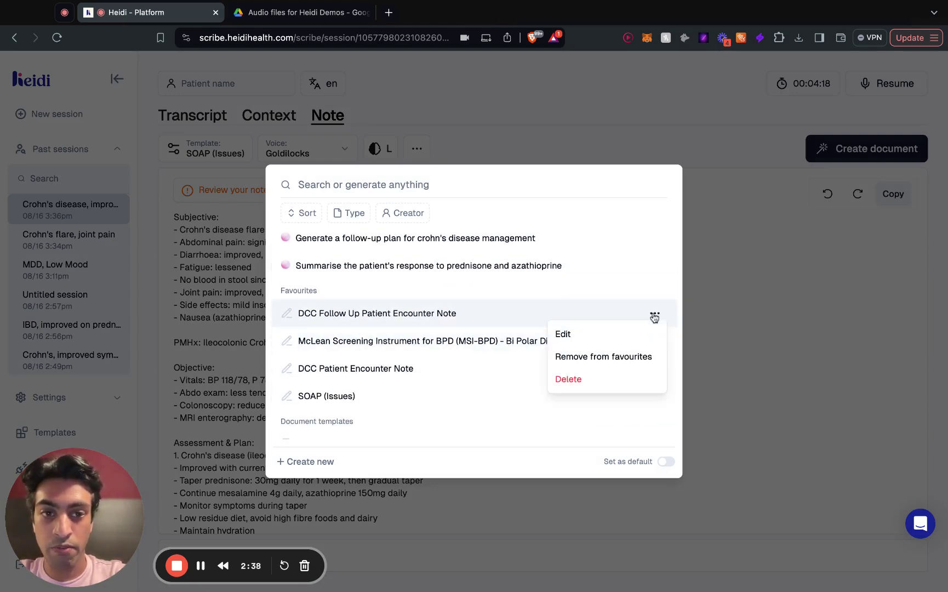
pyautogui.click(631, 343)
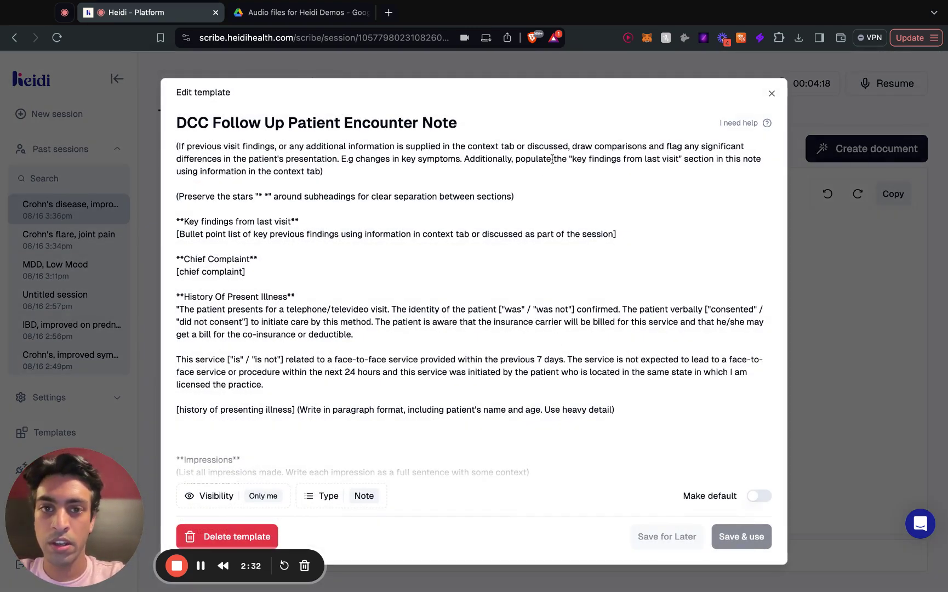
pyautogui.tripleClick(346, 164)
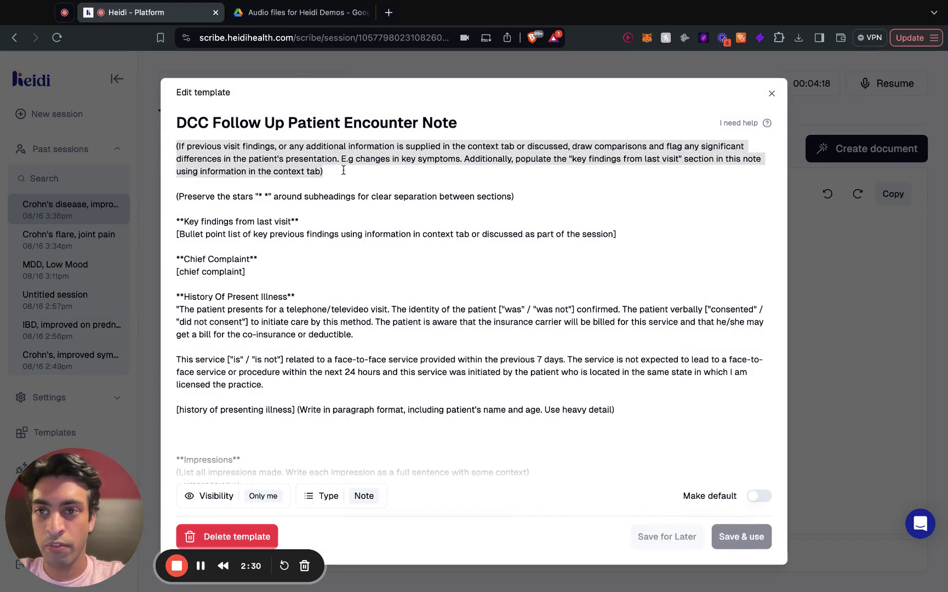
pyautogui.keyDown('shift'); pyautogui.click(634, 236); pyautogui.keyUp('shift')
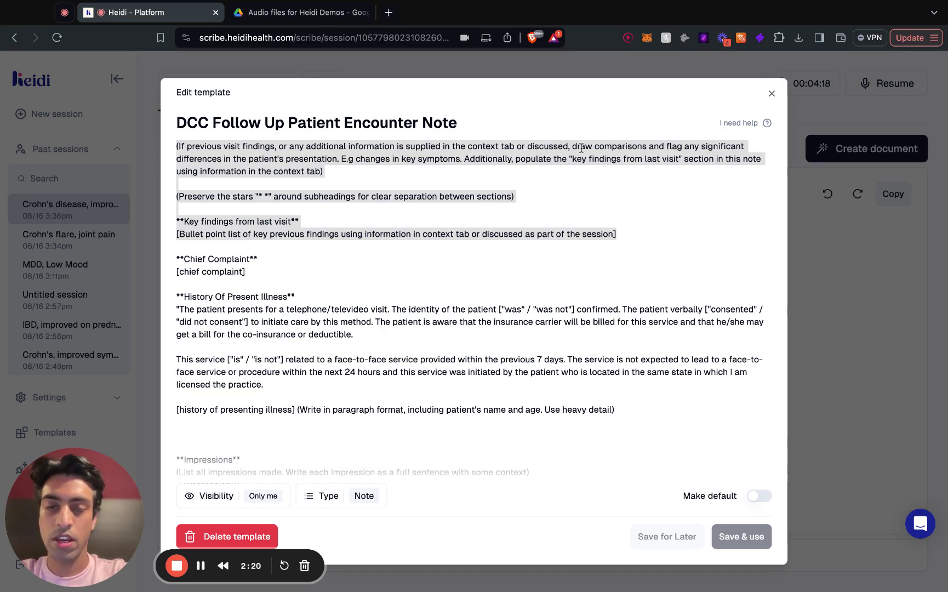
pyautogui.click(772, 94)
# Generate the DCC Follow Up note and review its reduced abdominal pain findings.
pyautogui.click(904, 151)
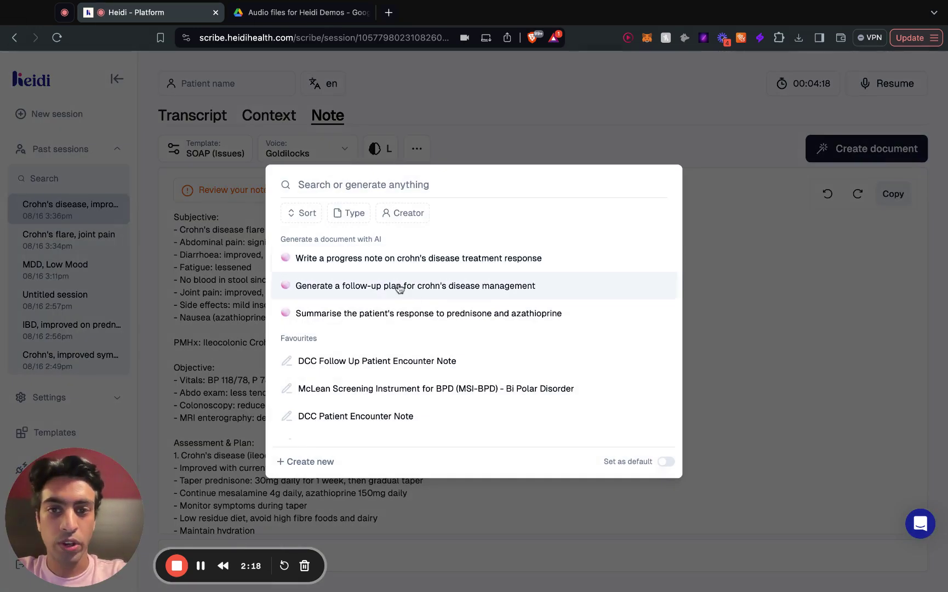
pyautogui.click(481, 363)
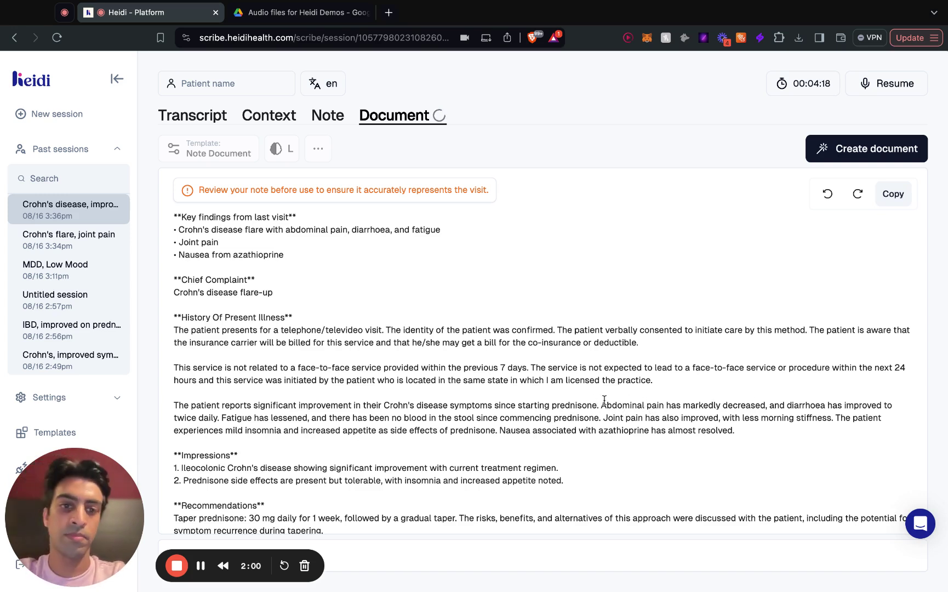
pyautogui.moveTo(601, 404); pyautogui.dragTo(767, 405)
pyautogui.scroll(-5, 613, 445)
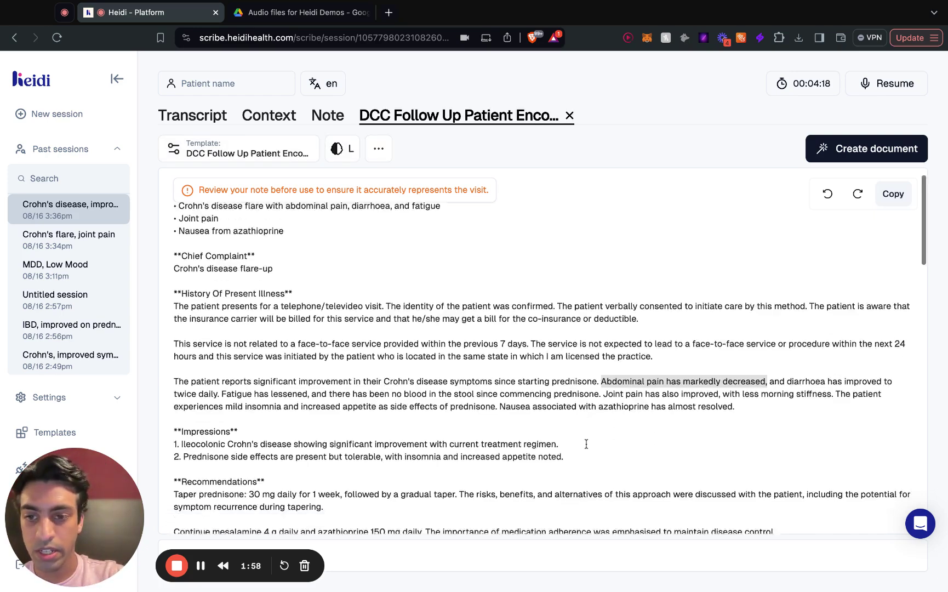
pyautogui.scroll(-10, 586, 443)
pyautogui.scroll(15, 548, 351)
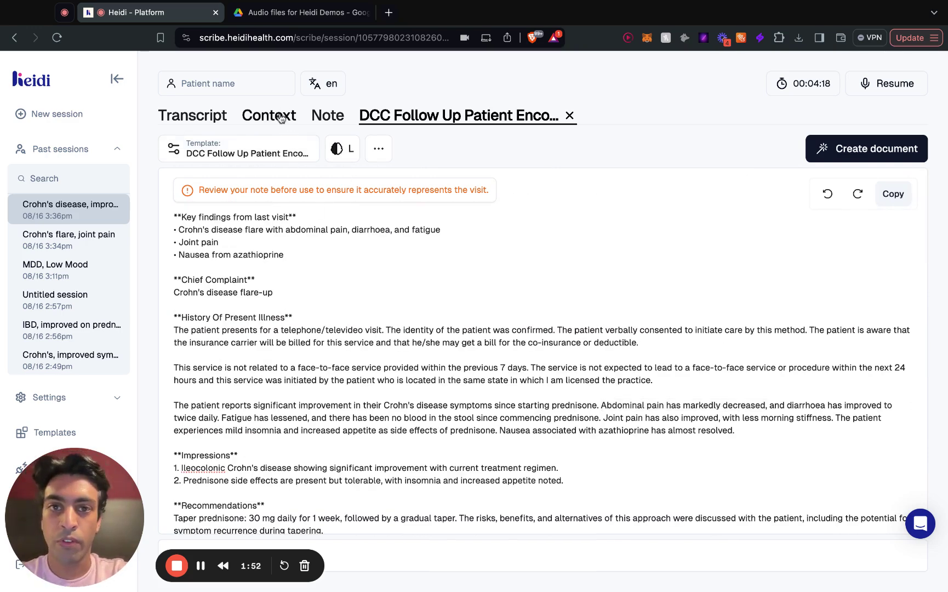
# Compare against Context, then open the DCC Follow Up template's compare-previous-findings instruction.
pyautogui.click(278, 117)
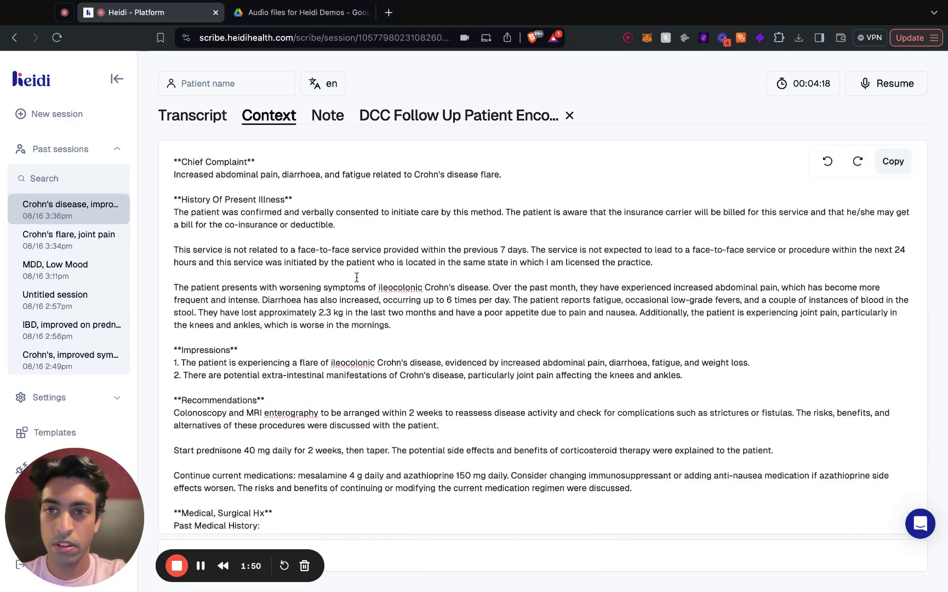
pyautogui.click(485, 115)
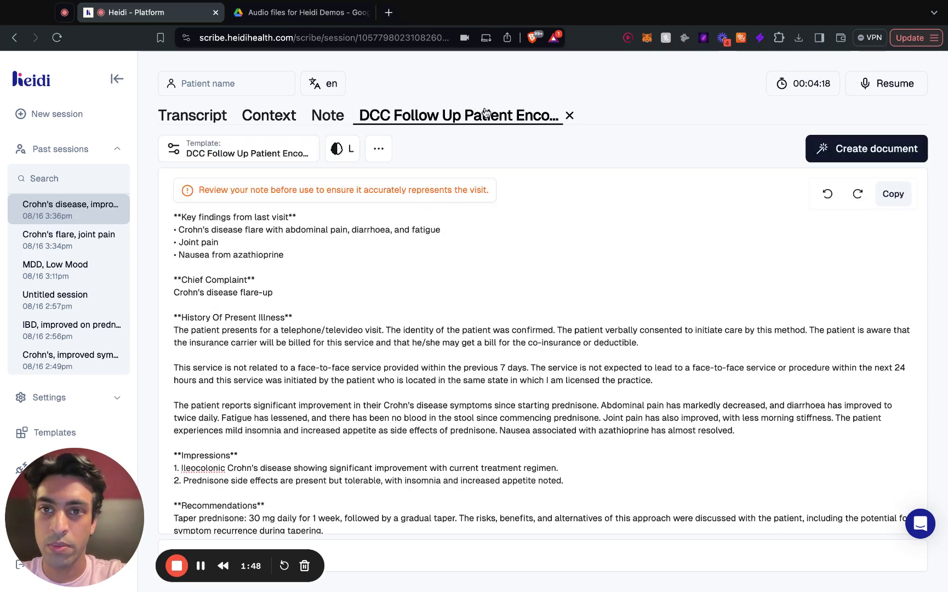
pyautogui.click(380, 158)
pyautogui.click(425, 261)
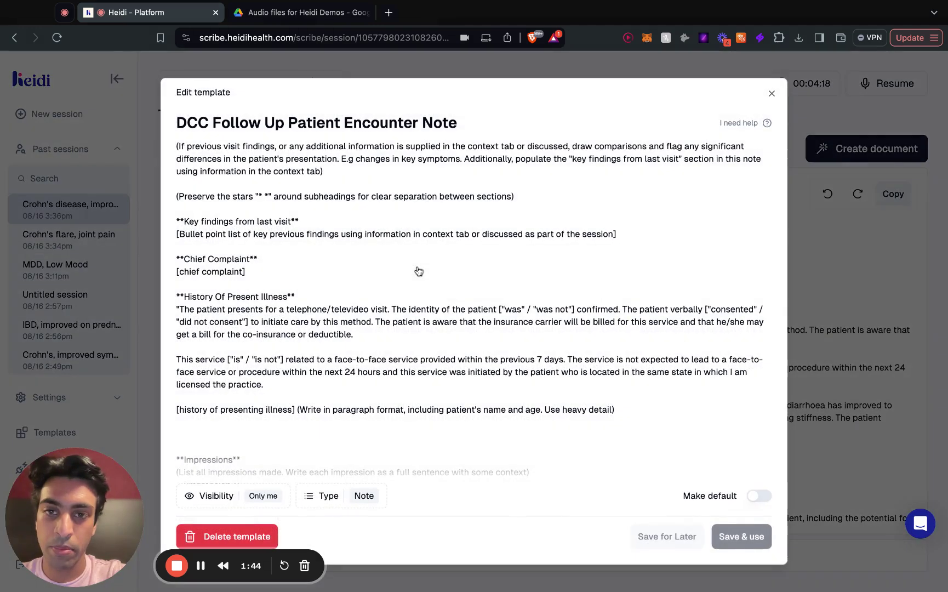
pyautogui.tripleClick(386, 179)
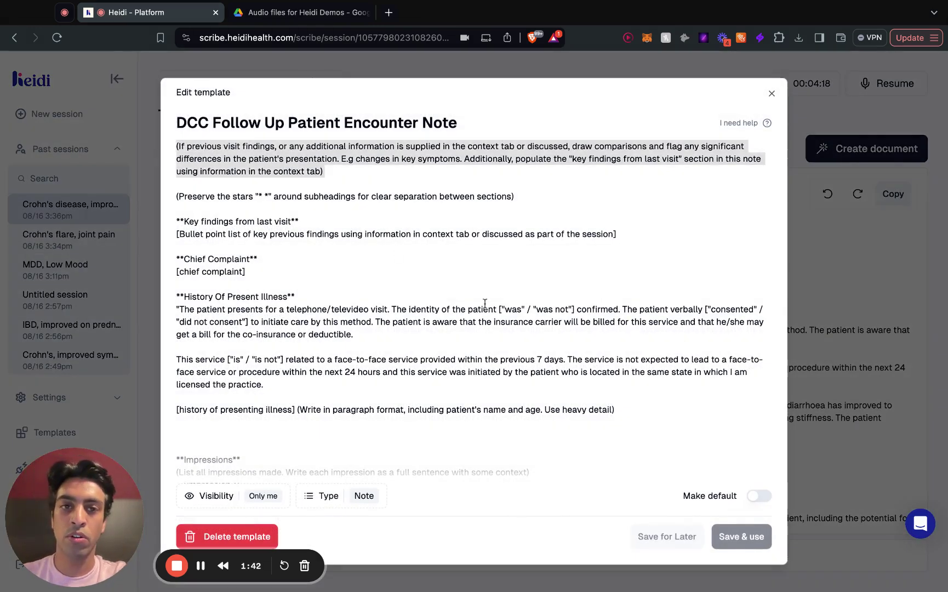